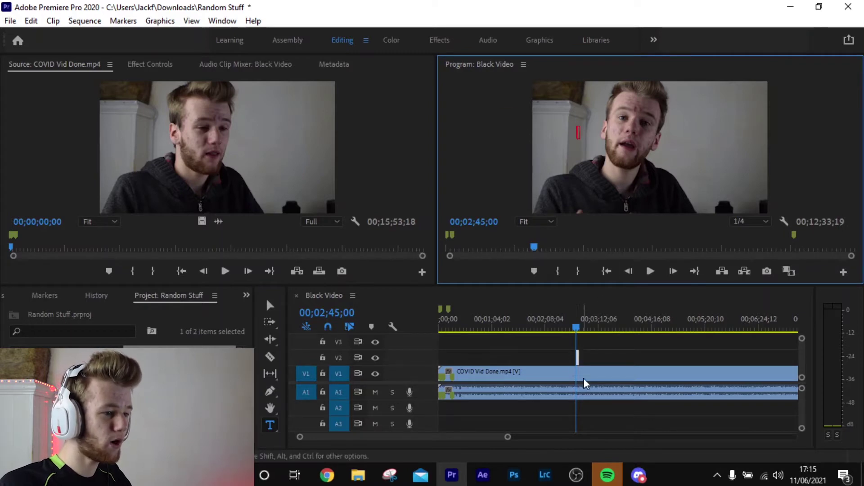
Enter the title text in the new graphic at 00;02;45;00: the presenter's first name followed by "is awesome"
scroll(575, 358, up, 6)
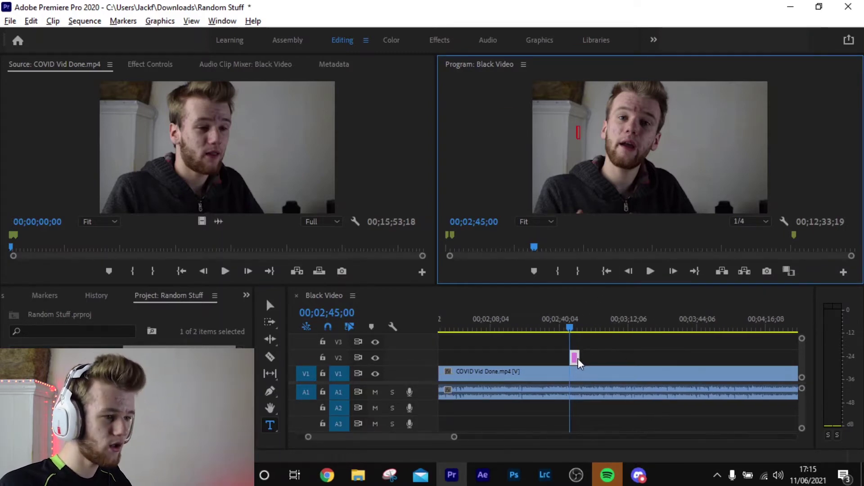
scroll(575, 360, up, 4)
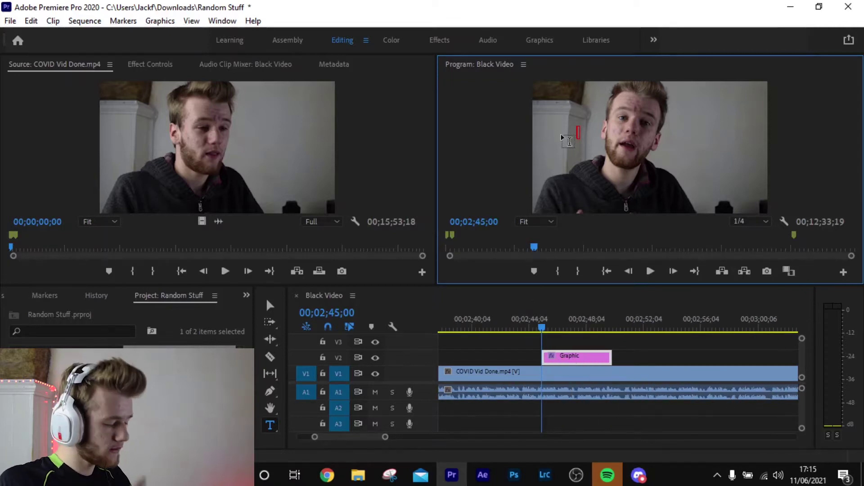
text(Jack is)
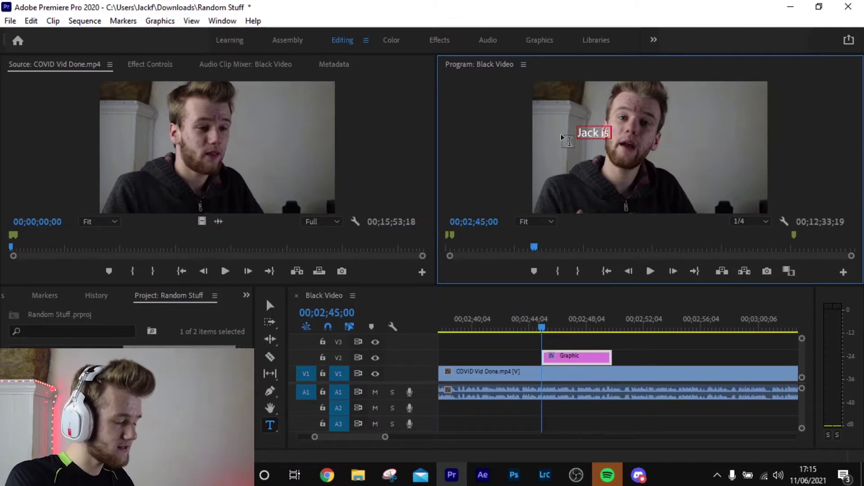
text( awesome)
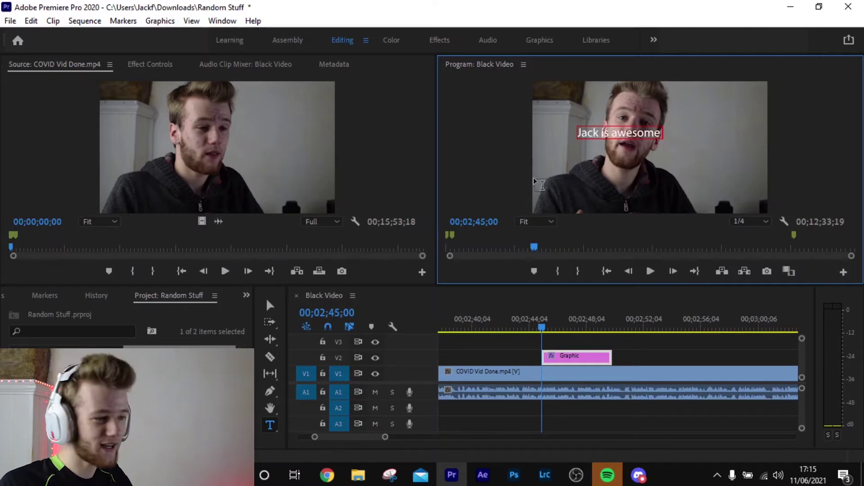
Reposition the title text in the program preview and enlarge it until it spans wider than the frame
click(270, 306)
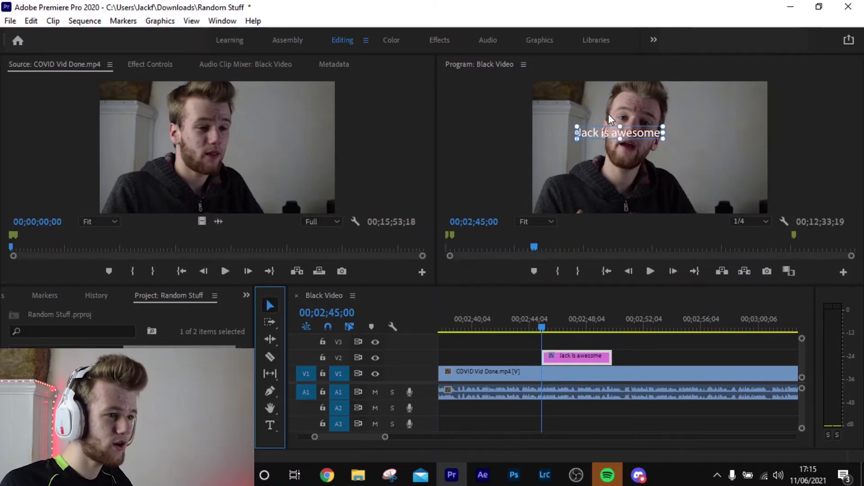
drag(601, 138, 567, 118)
drag(708, 149, 608, 151)
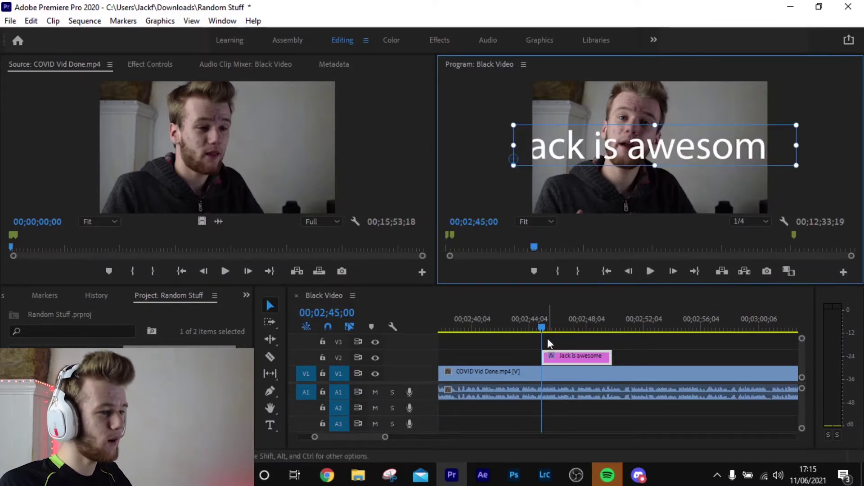
Adjust the title clip's length on track V2 and shift it along the timeline to start at about 00;02;55;05
scroll(560, 372, down, 2)
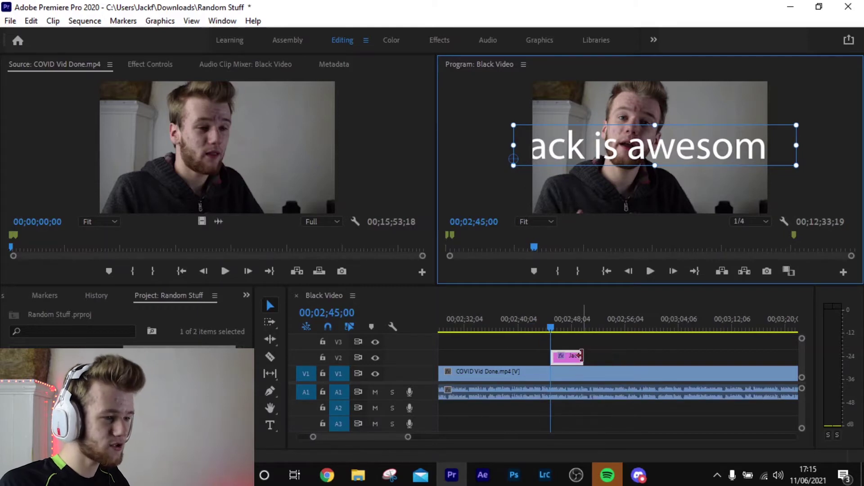
drag(582, 355, 659, 351)
drag(546, 355, 624, 356)
Target track V2 and move the playhead from the sequence start to the beginning of the title clip
key(End)
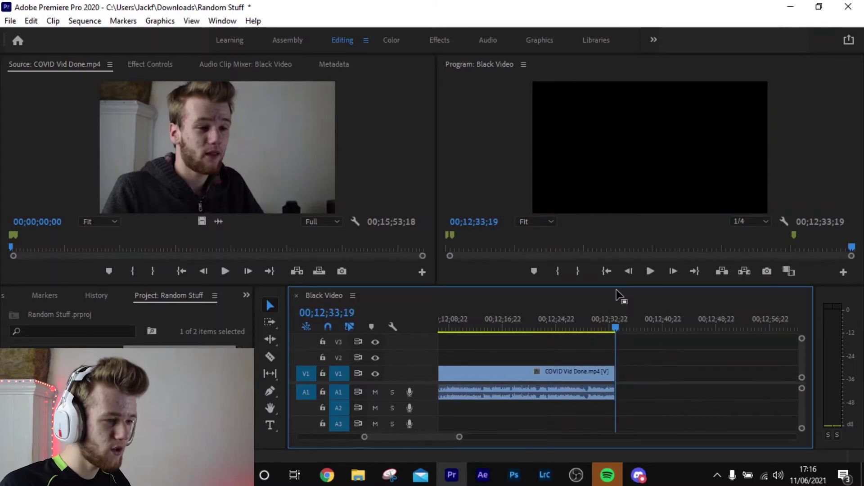
key(Home)
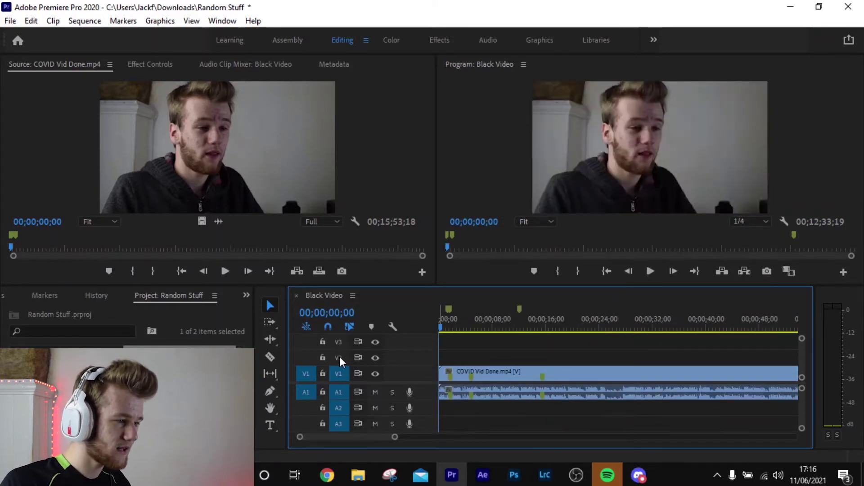
key(Down)
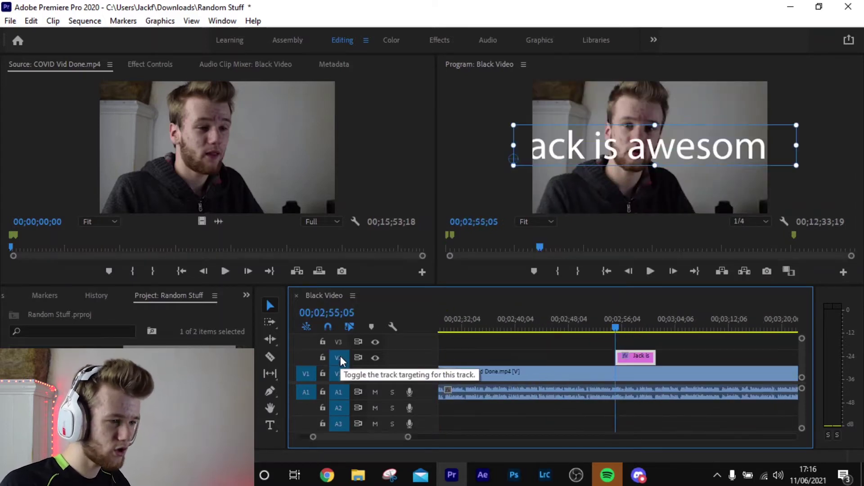
Play the sequence from just before the title clip until just past its end
click(600, 327)
key(space)
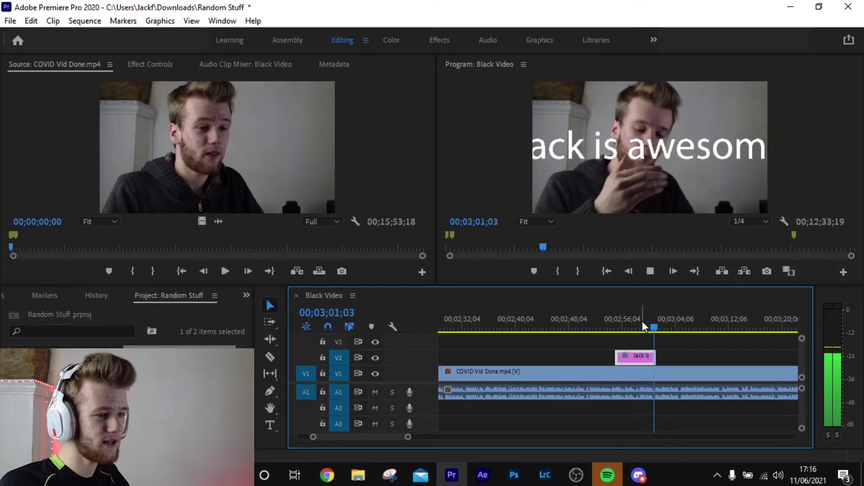
key(space)
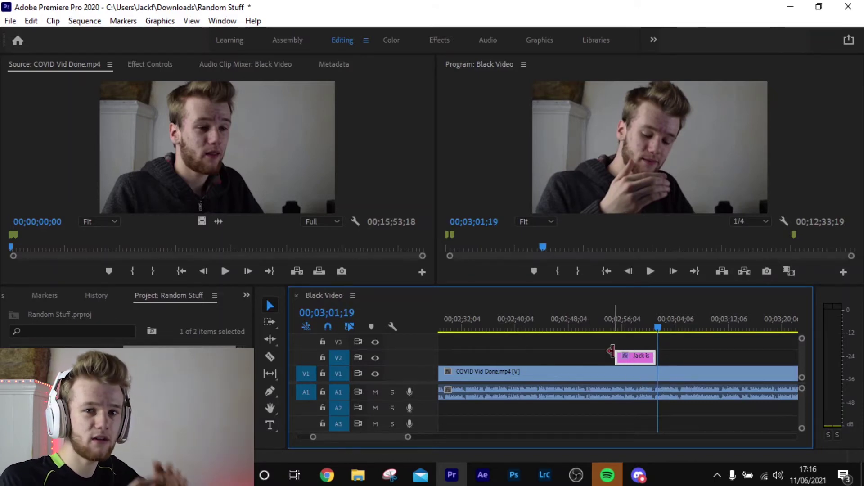
Place the playhead within the title clip and shrink the title text to about 183% so it fits inside the frame
click(642, 327)
drag(514, 125, 586, 154)
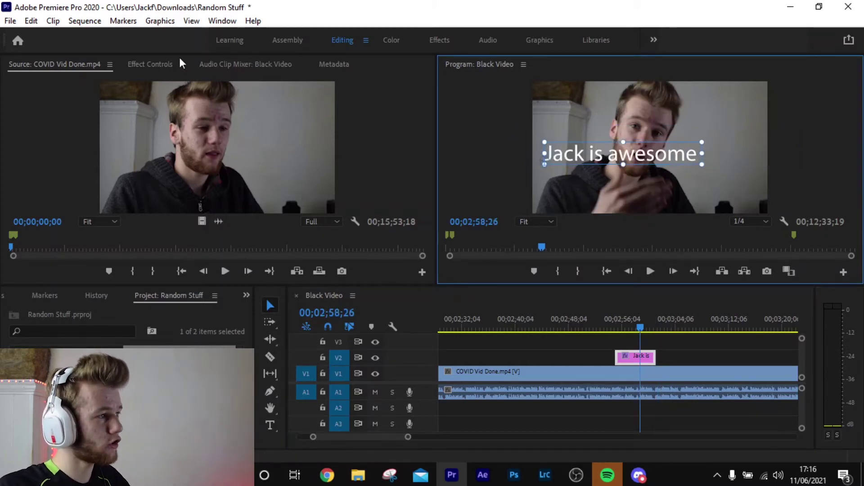
Show the title clip's effect controls and expand its text layer to reach the source text properties
click(632, 356)
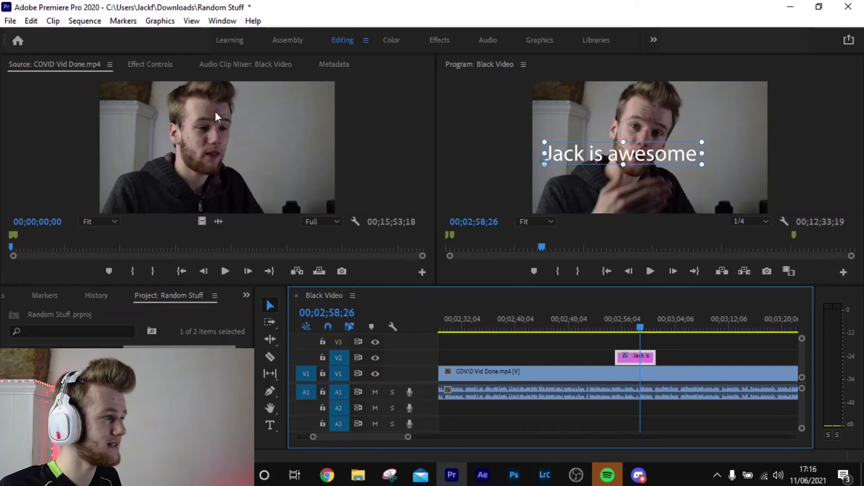
click(135, 64)
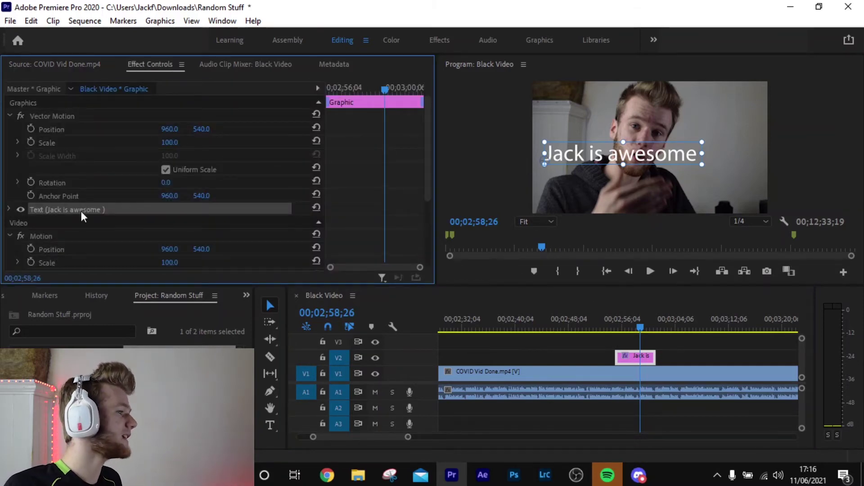
click(9, 208)
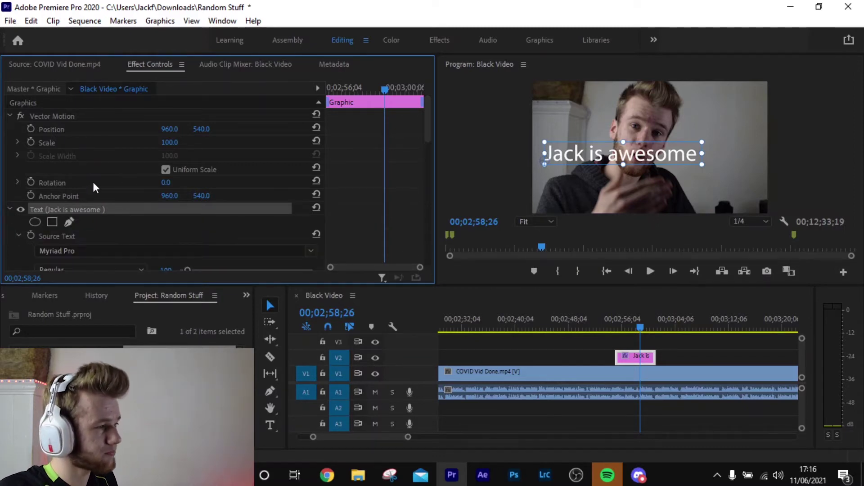
scroll(142, 171, down, 2)
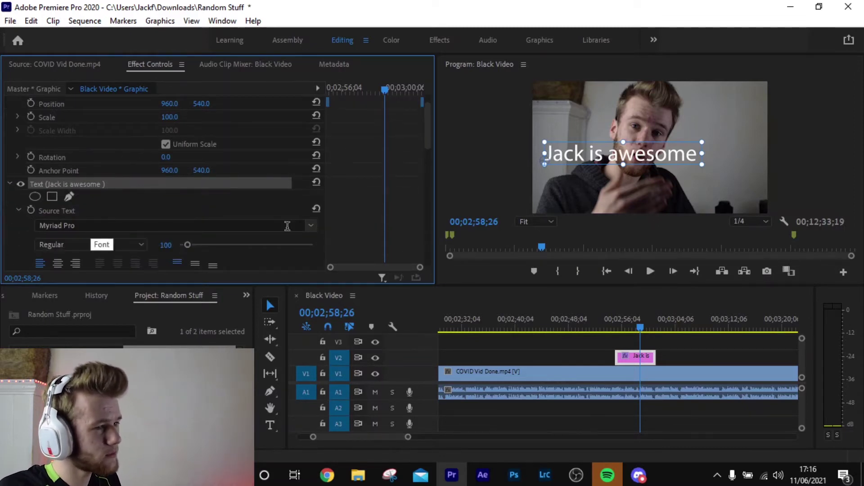
Select the whole title text and change its font, trying Roboto before choosing BigNoodleTitling
key(t)
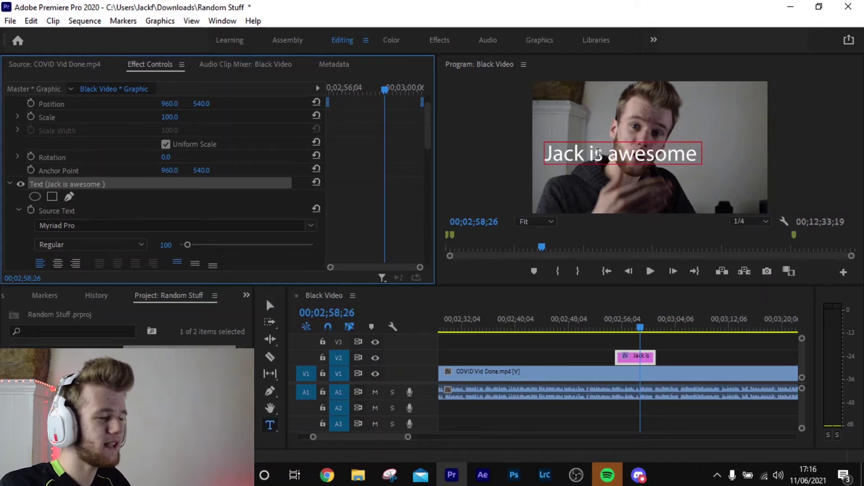
triple_click(598, 153)
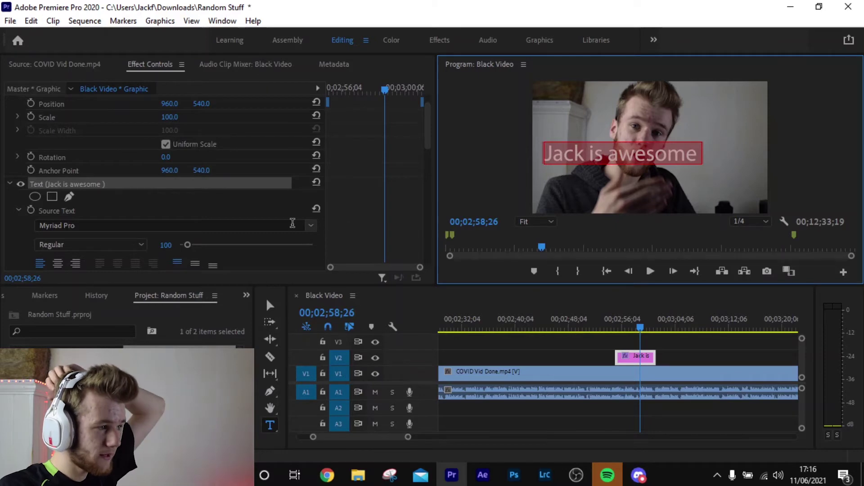
click(293, 223)
click(213, 273)
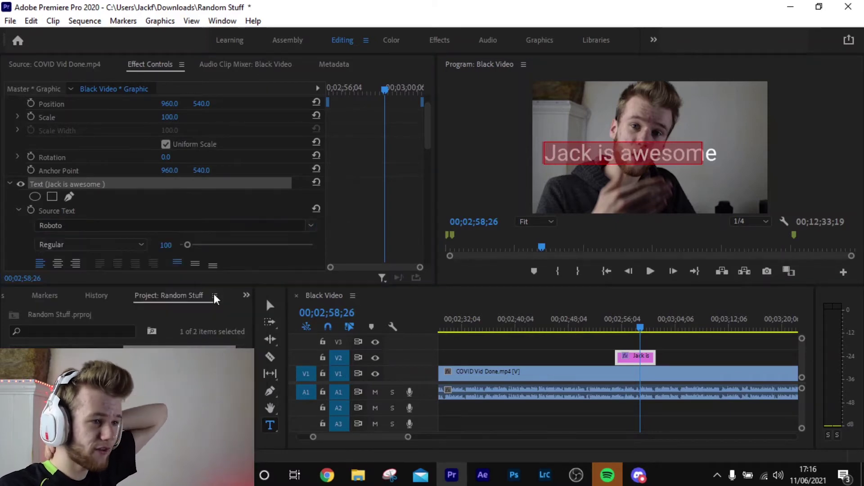
click(226, 225)
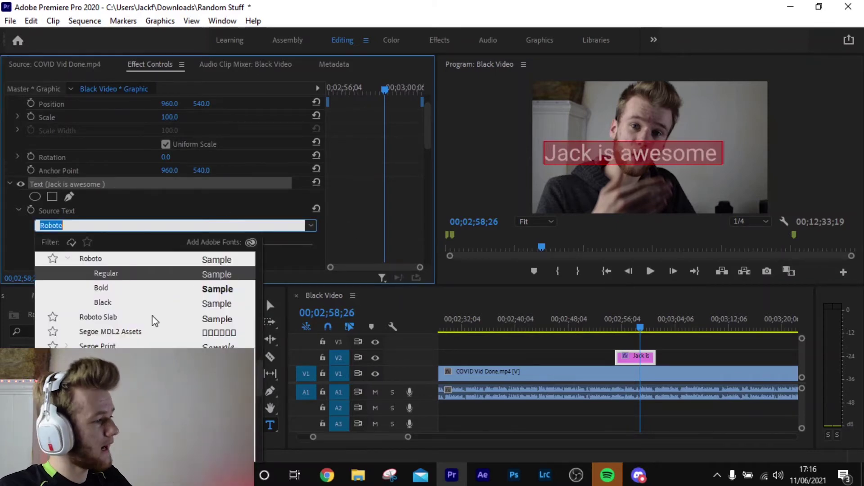
scroll(138, 339, up, 10)
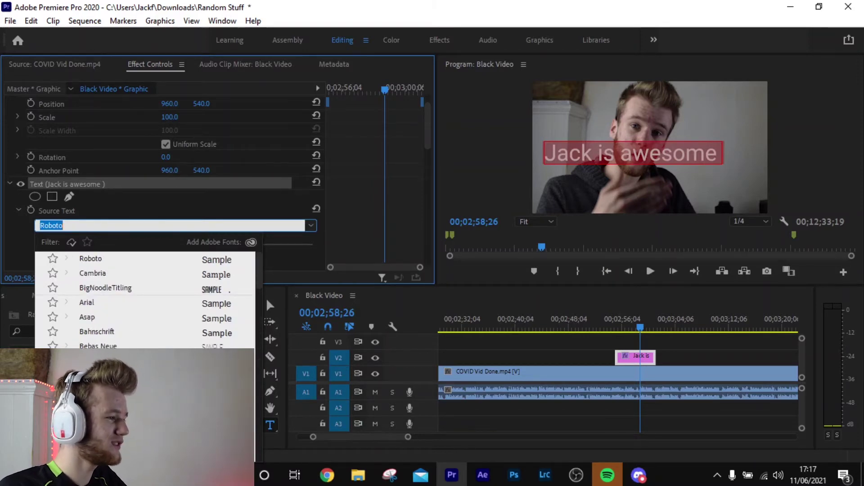
click(227, 289)
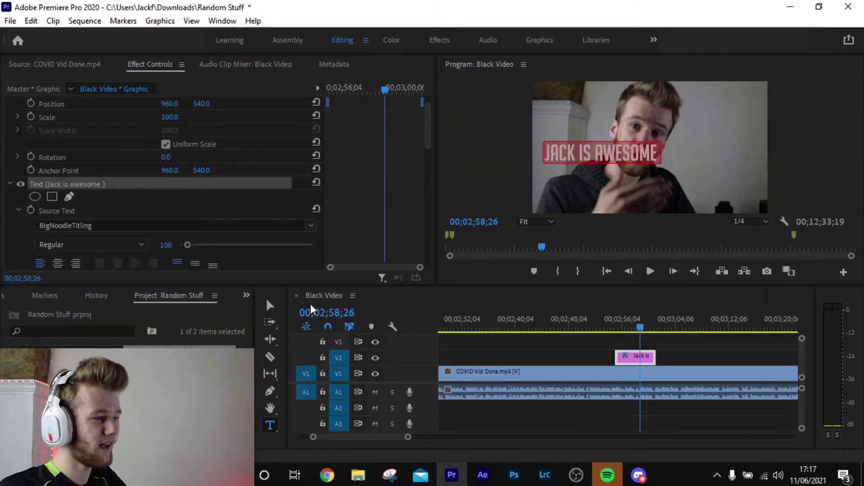
Move the title text horizontally toward the middle of the frame and raise its font size to 236
click(266, 306)
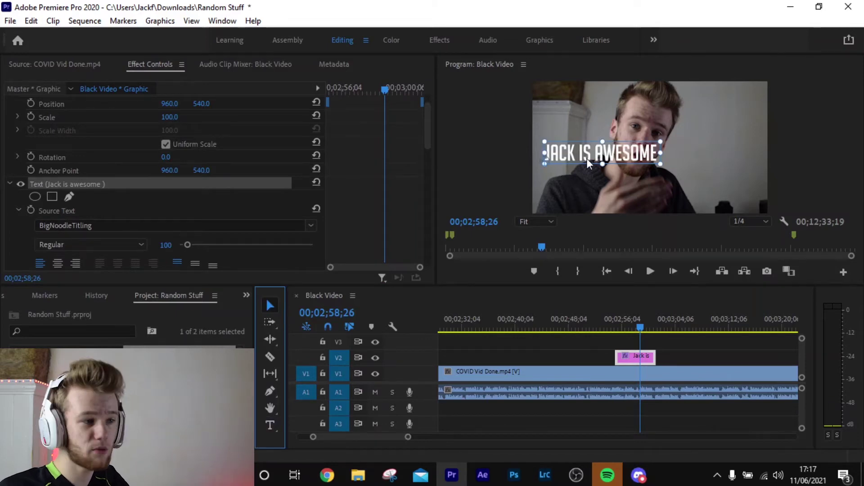
drag(577, 156, 621, 156)
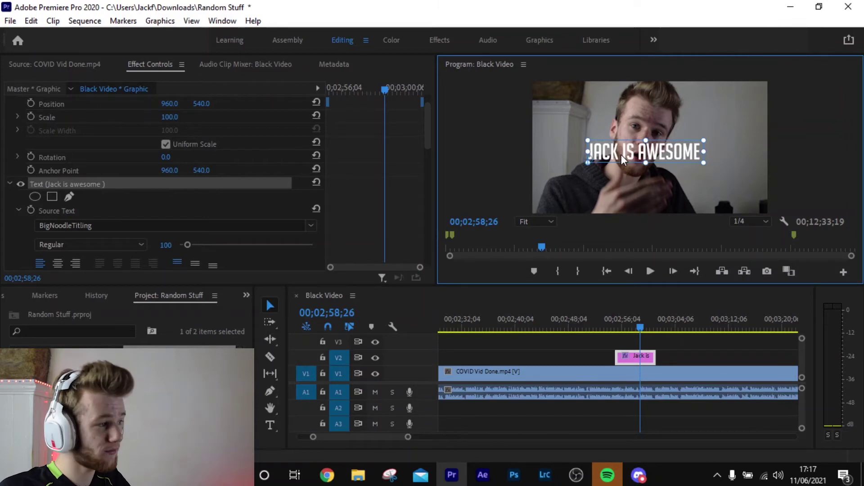
mouse_move(193, 245)
mouse_down()
mouse_move(182, 245)
mouse_move(210, 247)
mouse_move(199, 244)
mouse_up()
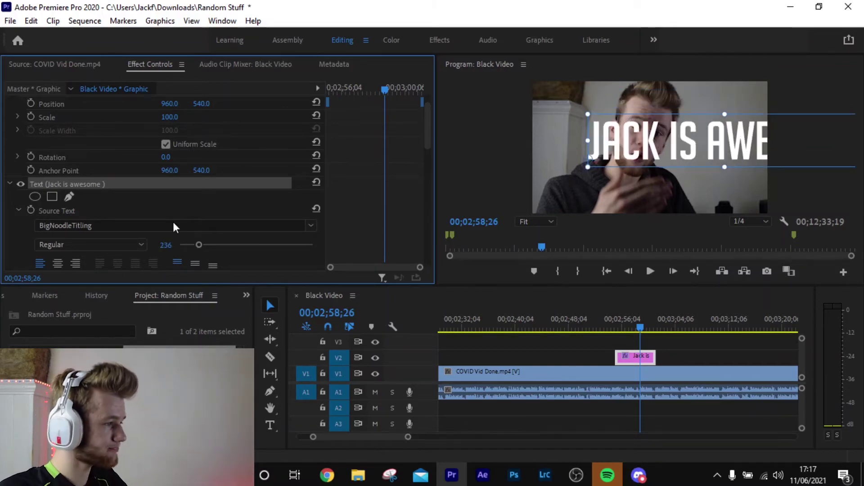
Try a strongly negative tracking value on the title text and reset the tracking to 0
scroll(173, 222, down, 1)
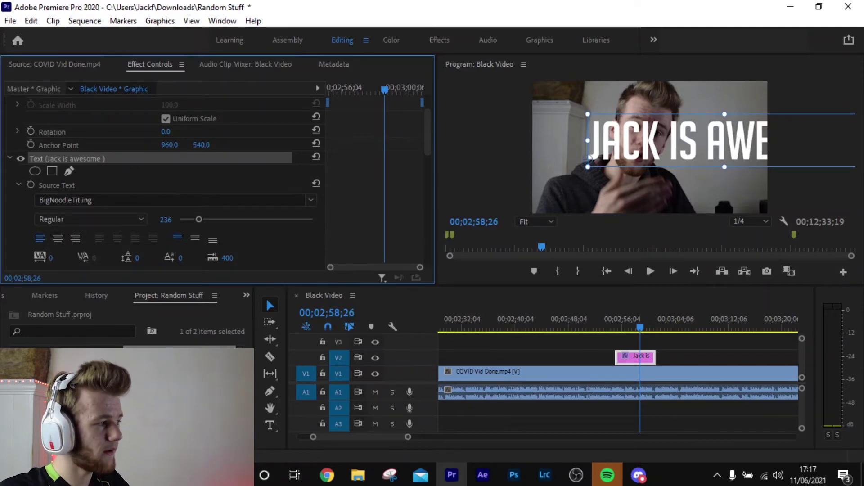
mouse_move(51, 258)
mouse_down()
mouse_move(499, 258)
mouse_move(4, 258)
mouse_move(62, 257)
mouse_up()
click(61, 257)
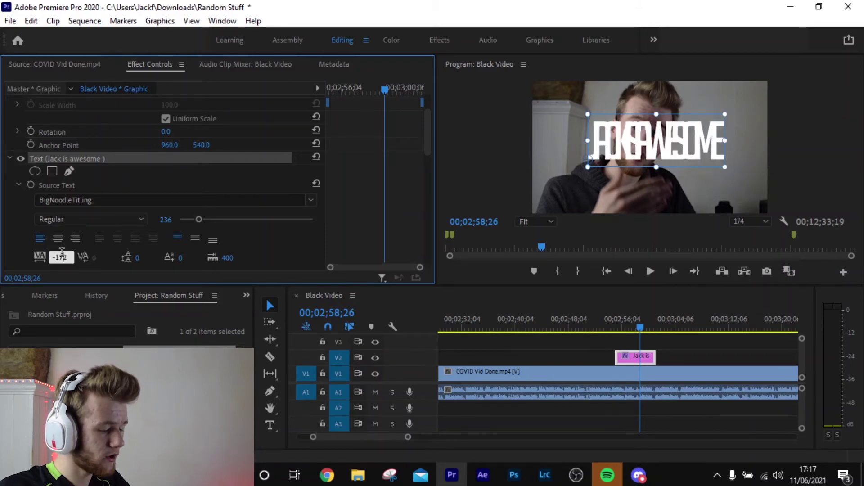
text(0)
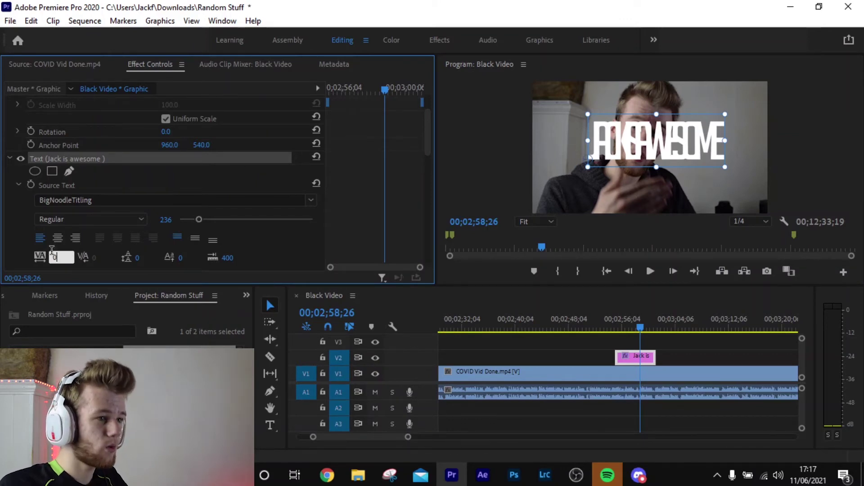
key(Return)
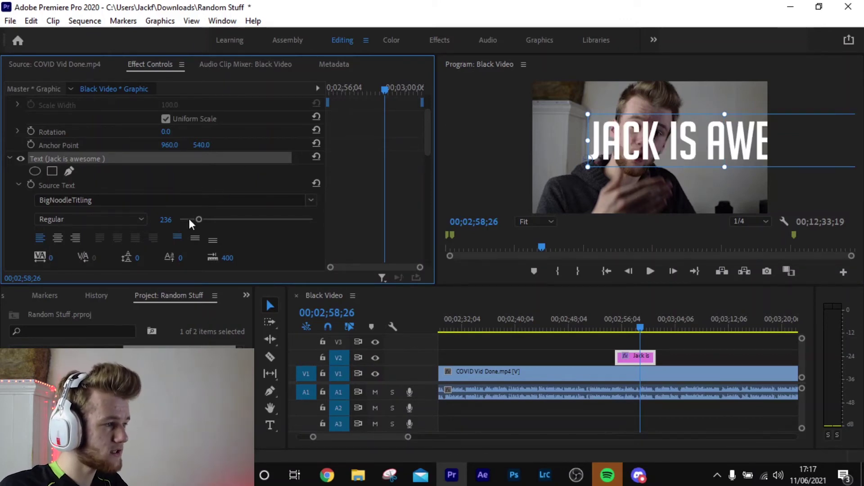
Set the title text's font size to 100
drag(199, 219, 195, 219)
click(166, 220)
text(100)
key(Return)
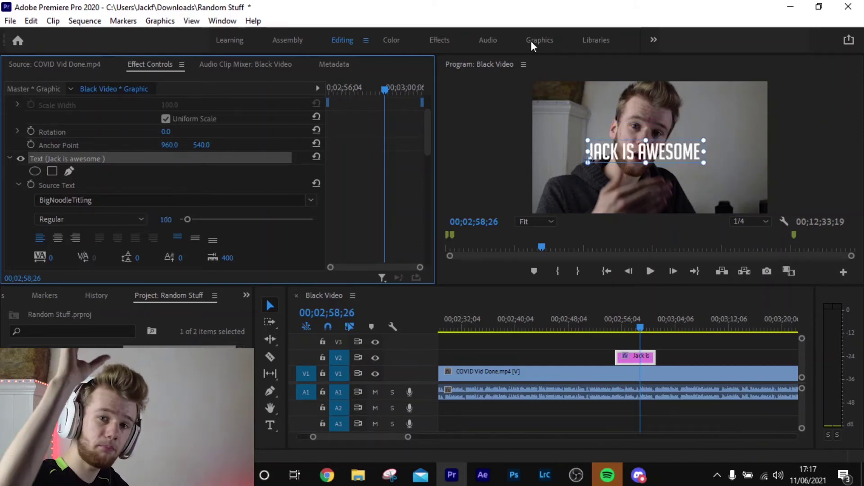
Switch to the Graphics workspace, show the title's editable properties and center the text vertically in the frame
click(531, 41)
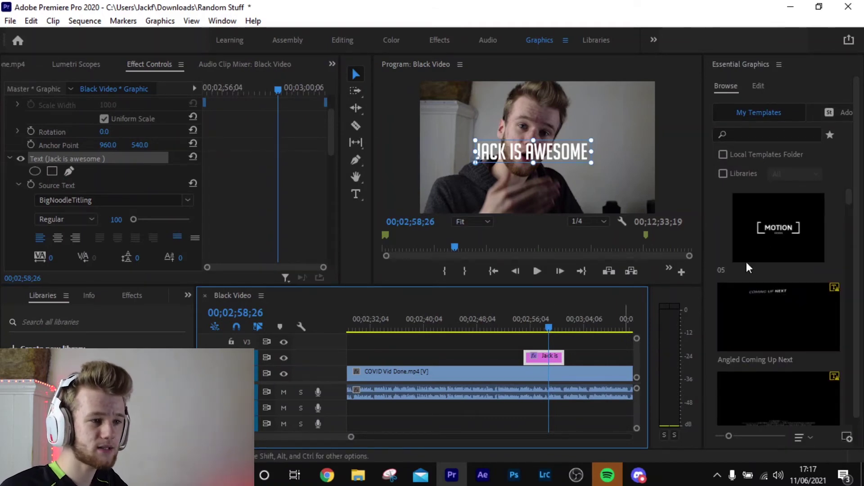
click(760, 88)
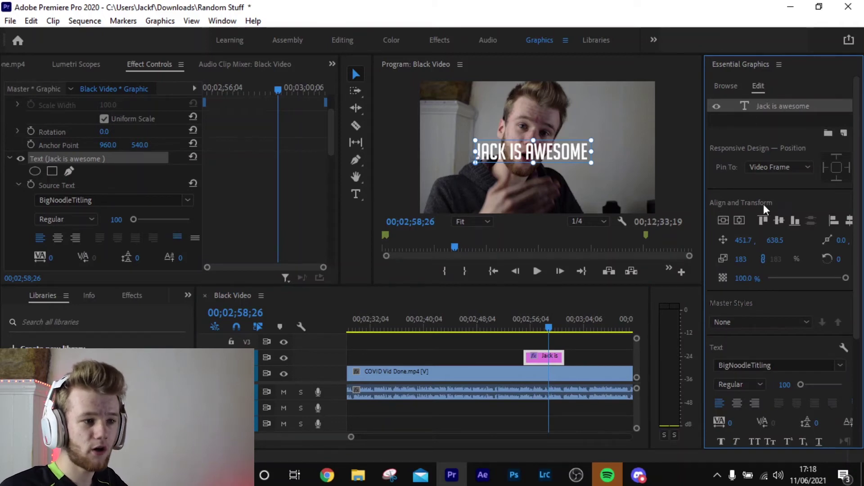
click(723, 220)
Move the title text to the frame's lower-left corner, and center it again both vertically and horizontally
click(560, 158)
drag(561, 160, 497, 206)
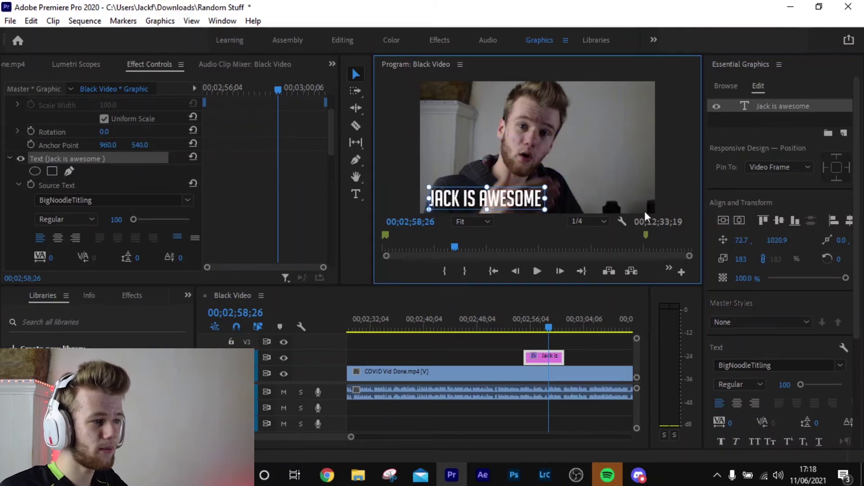
click(723, 221)
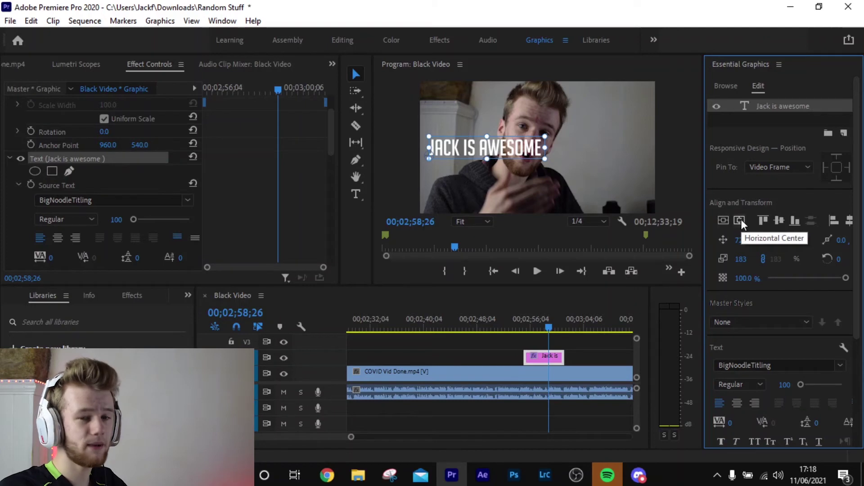
click(741, 220)
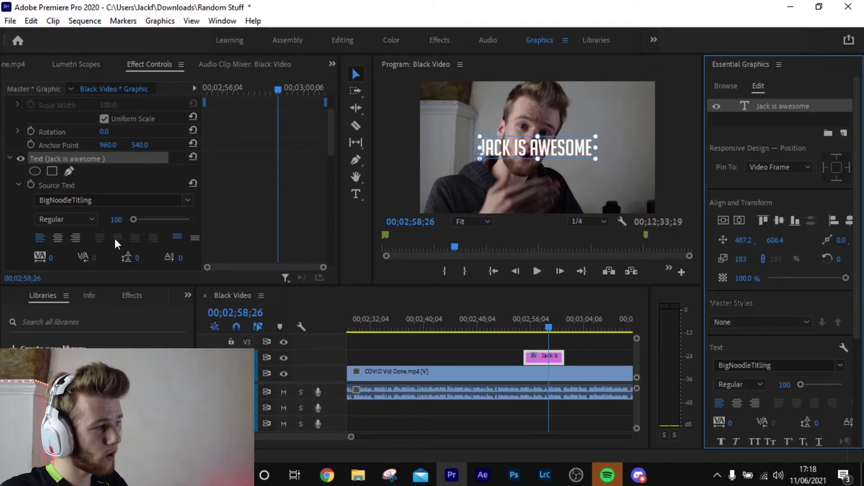
Set the title's font size to 136 and re-center the text vertically and horizontally in the frame
drag(133, 221, 135, 223)
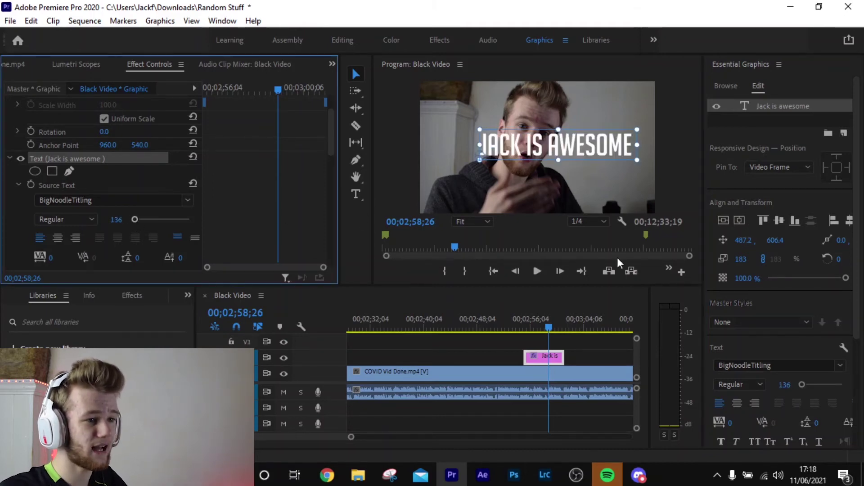
click(722, 219)
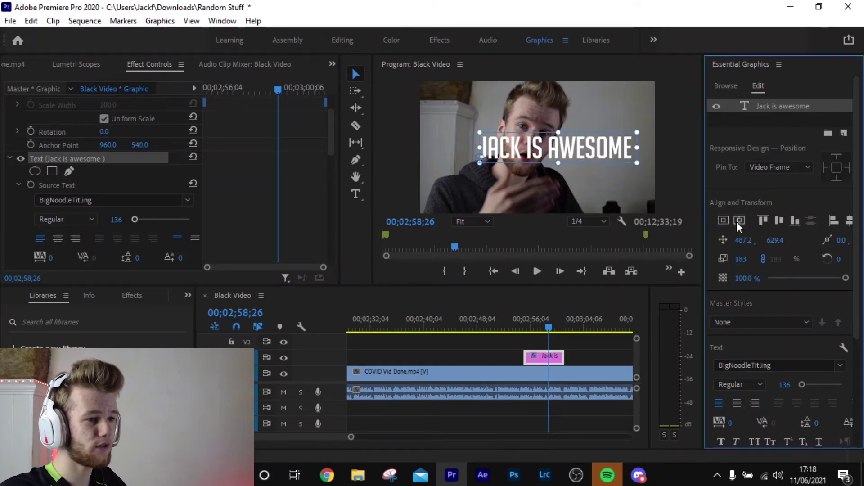
click(737, 222)
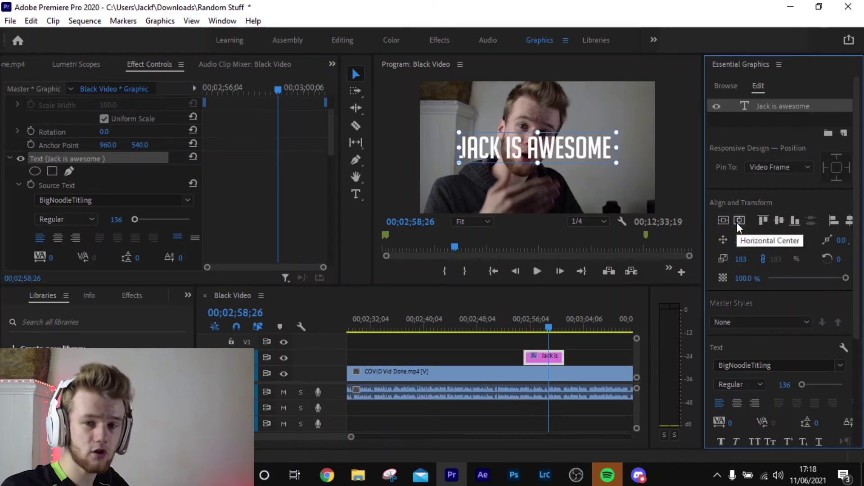